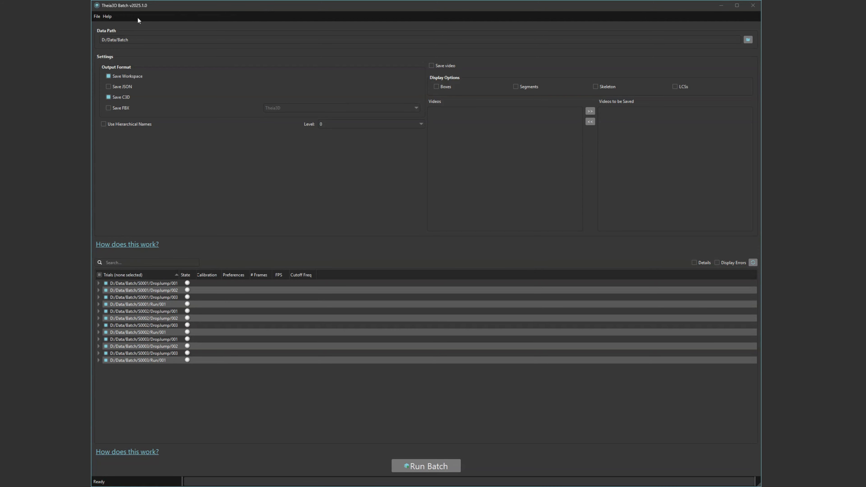
{"action": "left_click", "coordinate": [96, 17]}
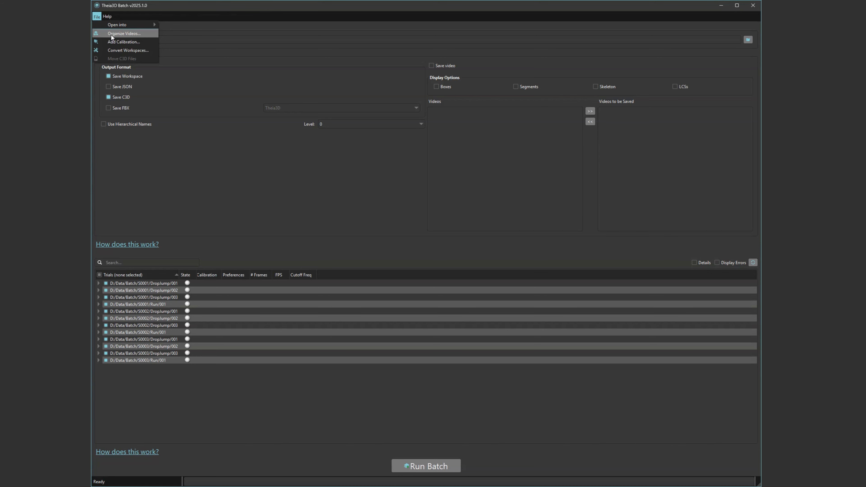
{"action": "left_click", "coordinate": [96, 17]}
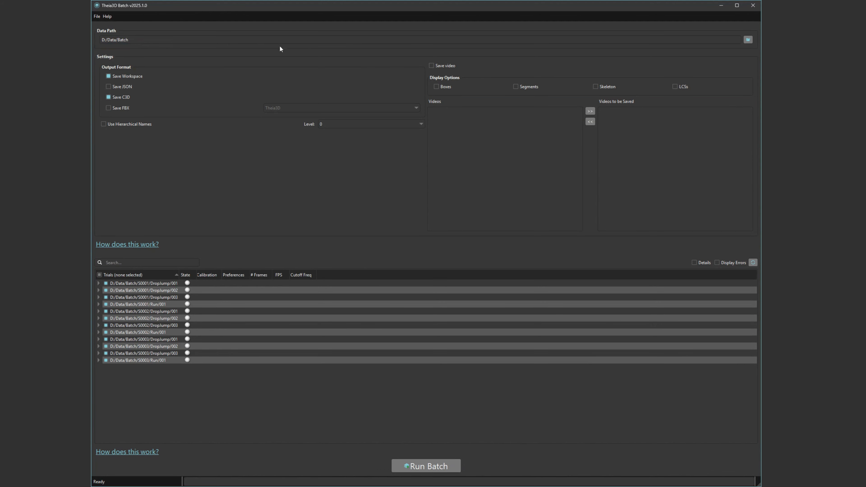
Set the data path to the D:/Data/Batch folder
{"action": "left_click", "coordinate": [748, 40]}
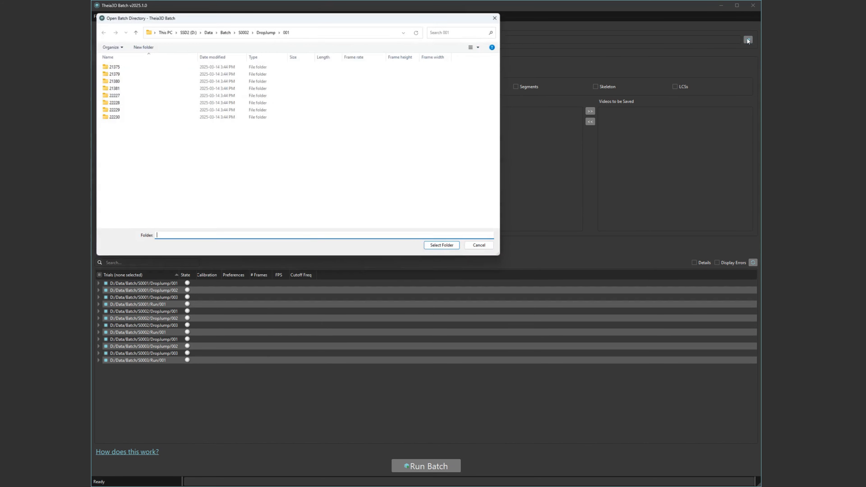
{"action": "left_click", "coordinate": [226, 32]}
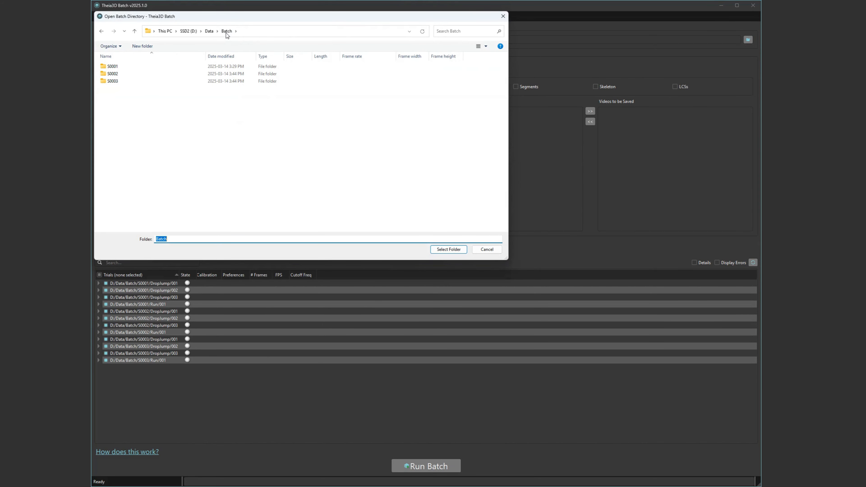
{"action": "left_click", "coordinate": [445, 252]}
Show the details of all trials and check the calibration status of the S0002/Run/001 trial
{"action": "left_click", "coordinate": [694, 263]}
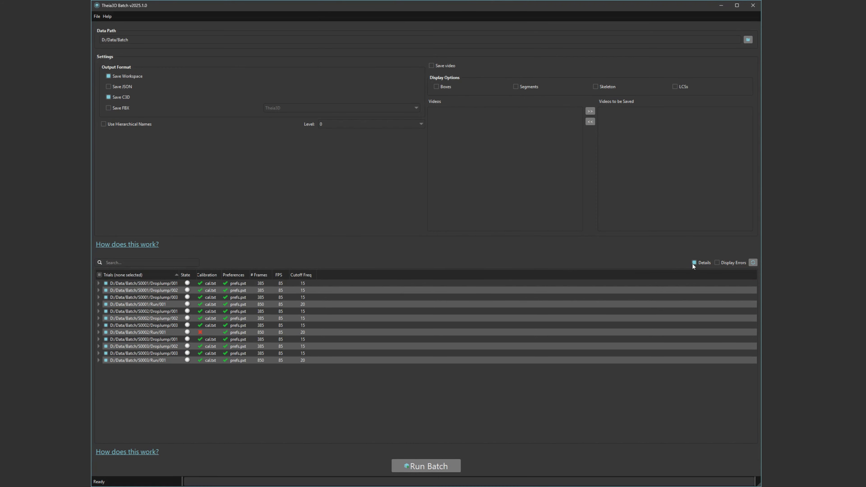
{"action": "right_click", "coordinate": [353, 276]}
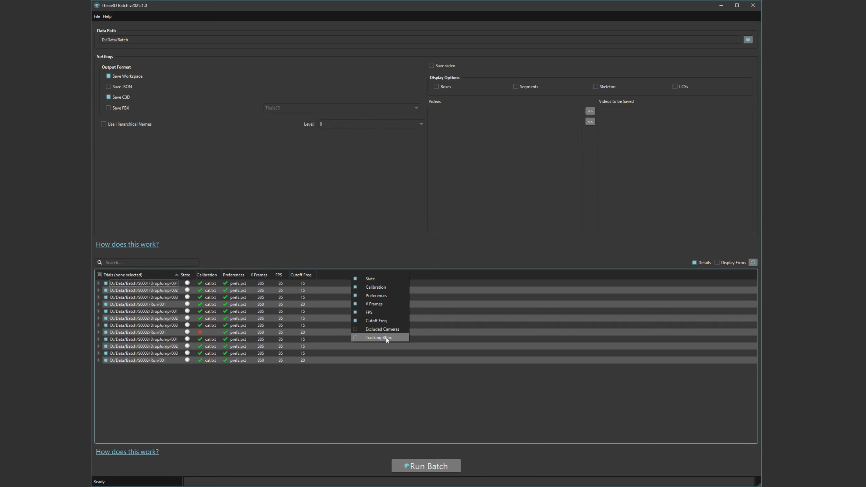
{"action": "left_click", "coordinate": [332, 276]}
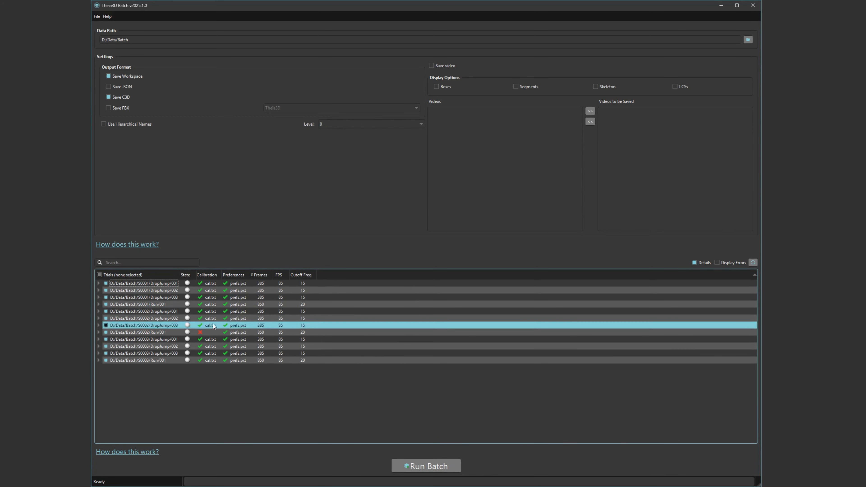
{"action": "mouse_move", "coordinate": [209, 333]}
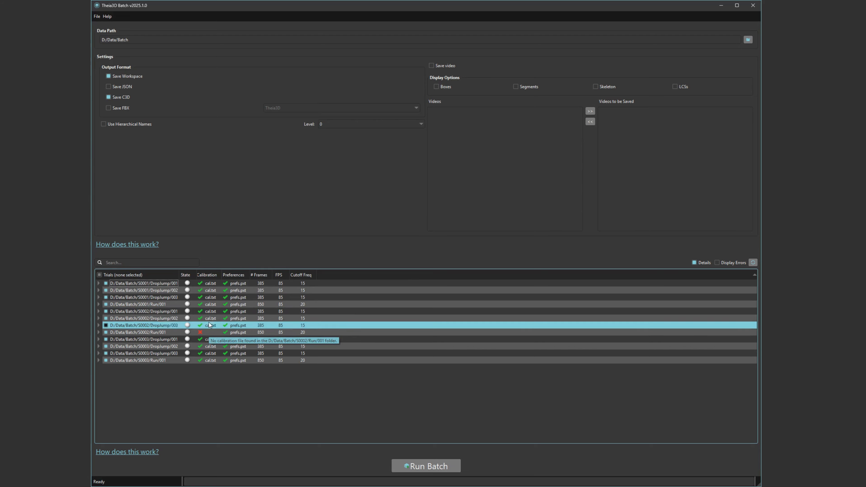
Start assigning a calibration and choose cal.txt from the S0002/DropJump/001 folder as the calibration file
{"action": "left_click", "coordinate": [97, 17]}
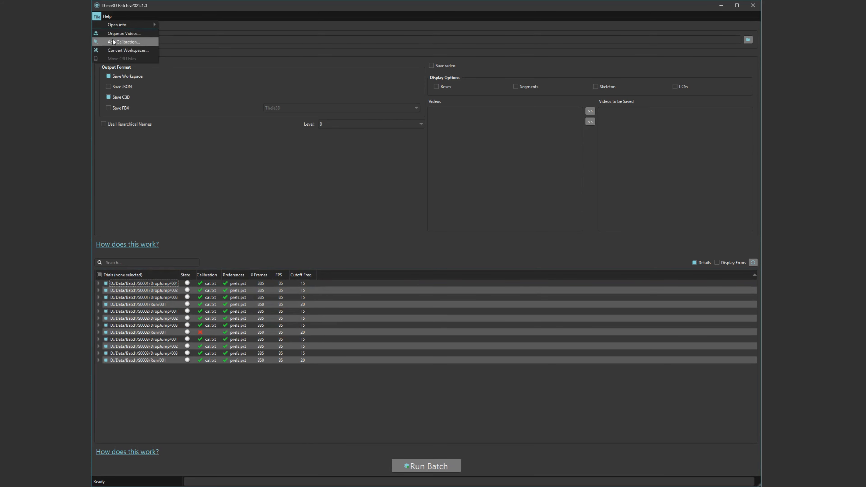
{"action": "left_click", "coordinate": [123, 42]}
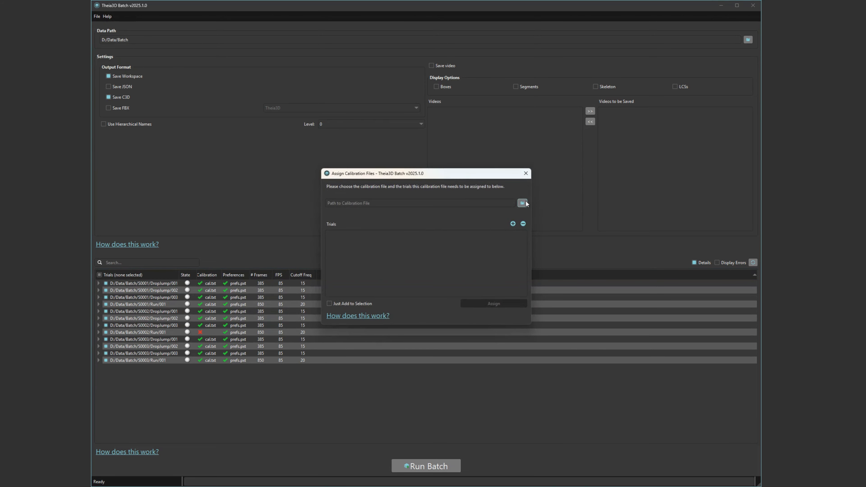
{"action": "left_click", "coordinate": [524, 203]}
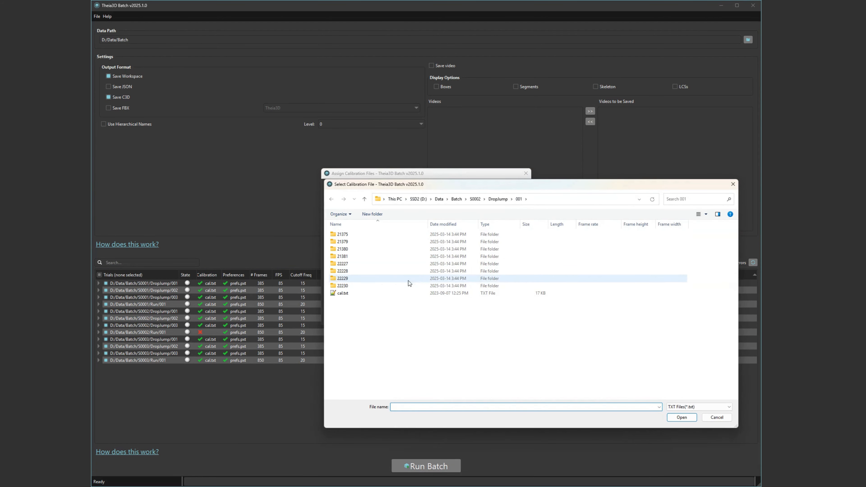
{"action": "left_click", "coordinate": [399, 293]}
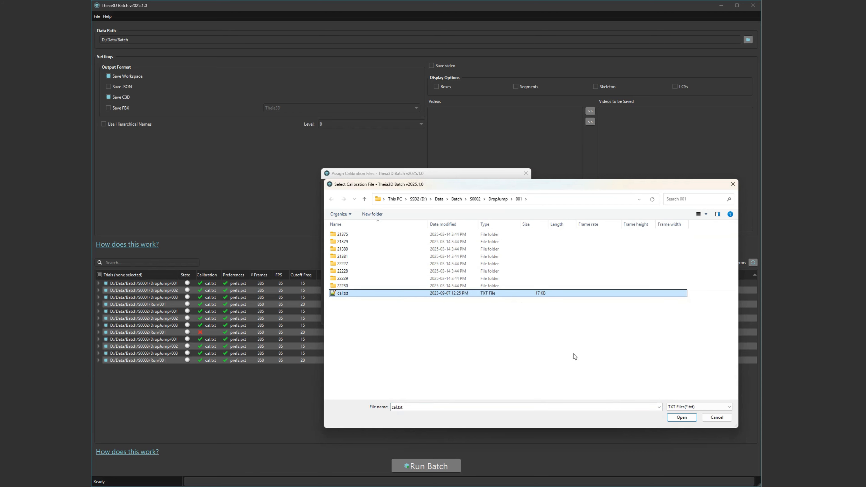
{"action": "left_click", "coordinate": [682, 417]}
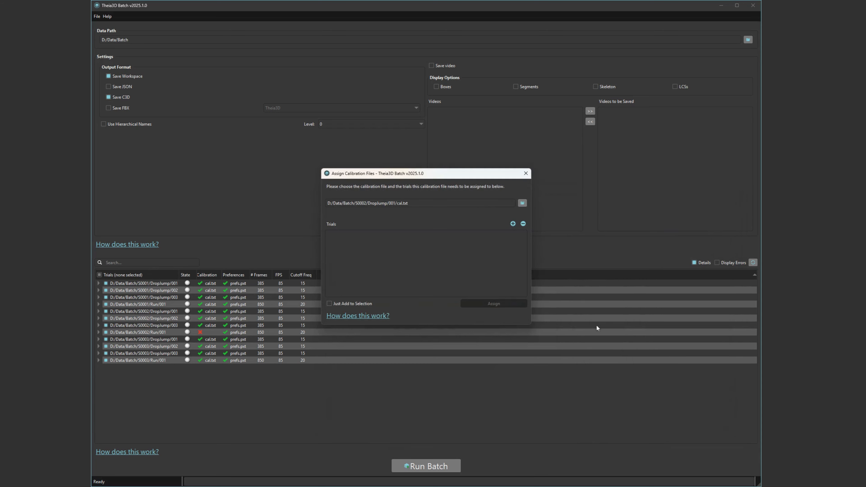
Add the S0002/Run/001 folder to the trials that receive the calibration file
{"action": "left_click", "coordinate": [513, 224]}
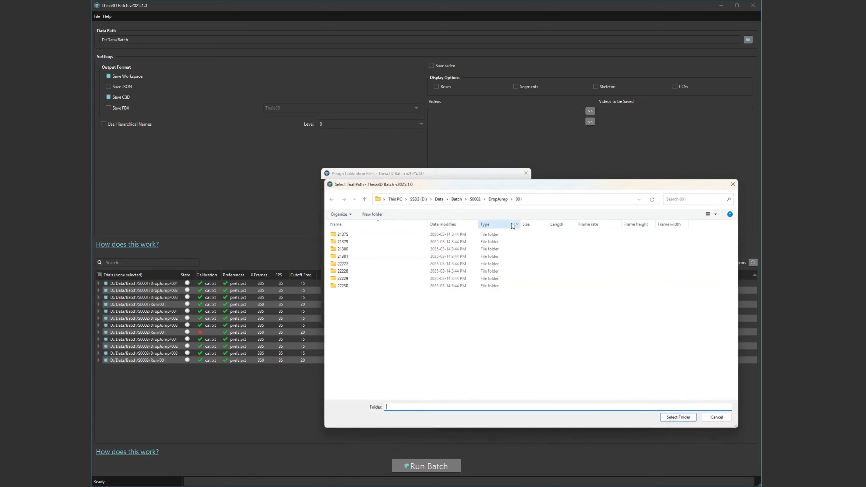
{"action": "left_click", "coordinate": [475, 200]}
{"action": "left_click", "coordinate": [351, 242]}
{"action": "double_click", "coordinate": [365, 242]}
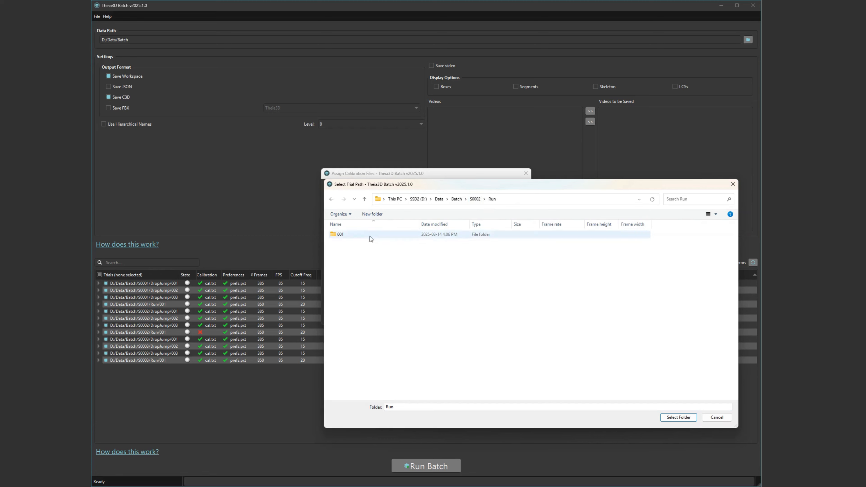
{"action": "left_click", "coordinate": [371, 239]}
{"action": "left_click", "coordinate": [678, 417]}
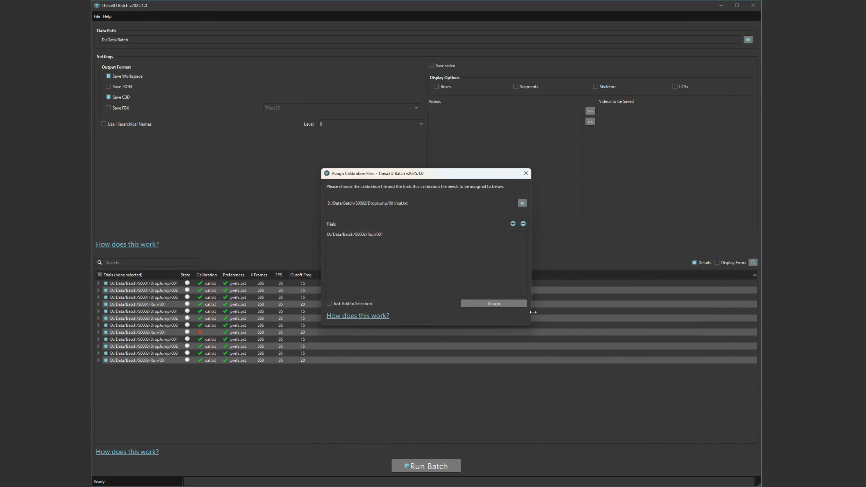
Assign the calibration file to the listed trial and refresh the batch trial list
{"action": "left_click", "coordinate": [511, 303]}
{"action": "left_click", "coordinate": [331, 251]}
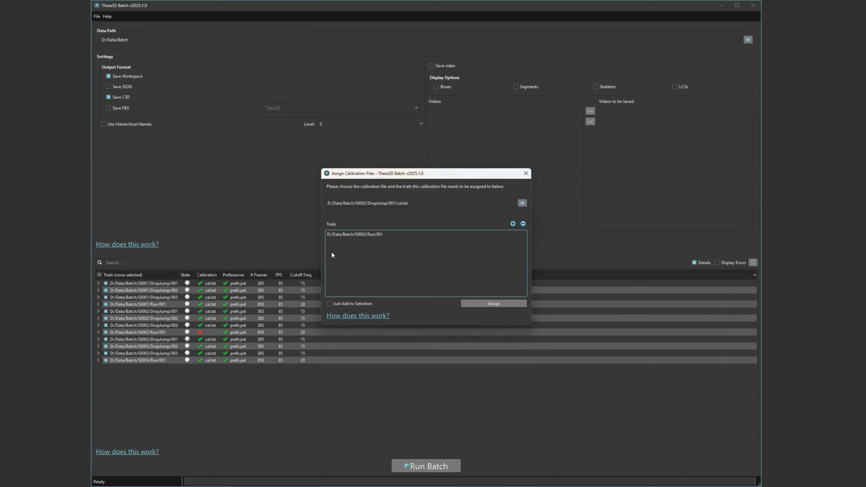
{"action": "left_click", "coordinate": [525, 173]}
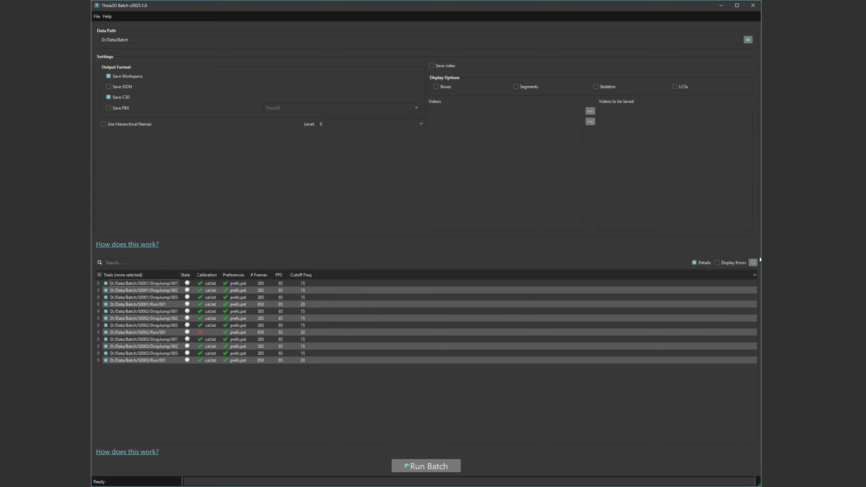
{"action": "left_click", "coordinate": [755, 263]}
Enable video saving with the skeleton display option and add videos 21375 and 22228 to the videos to be saved
{"action": "left_click", "coordinate": [442, 65]}
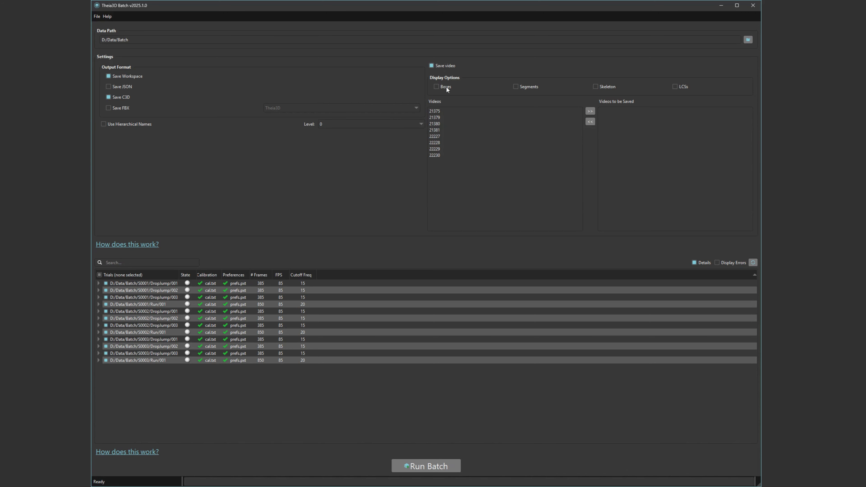
{"action": "left_click", "coordinate": [611, 87]}
{"action": "left_click", "coordinate": [452, 116]}
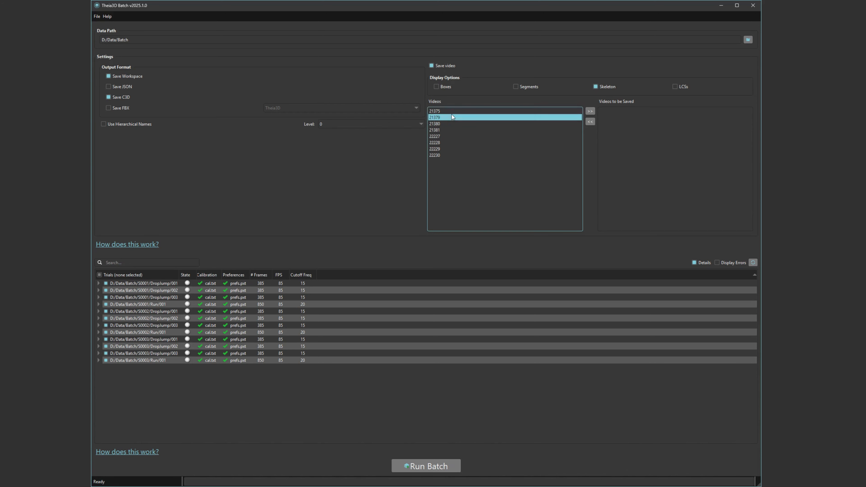
{"action": "left_click", "coordinate": [440, 112]}
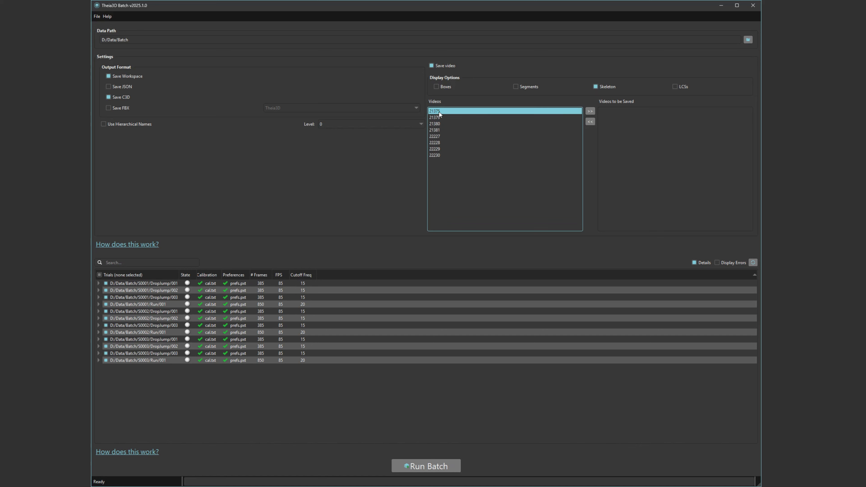
{"action": "left_click", "coordinate": [590, 111]}
{"action": "left_click", "coordinate": [529, 118]}
{"action": "left_click", "coordinate": [470, 137]}
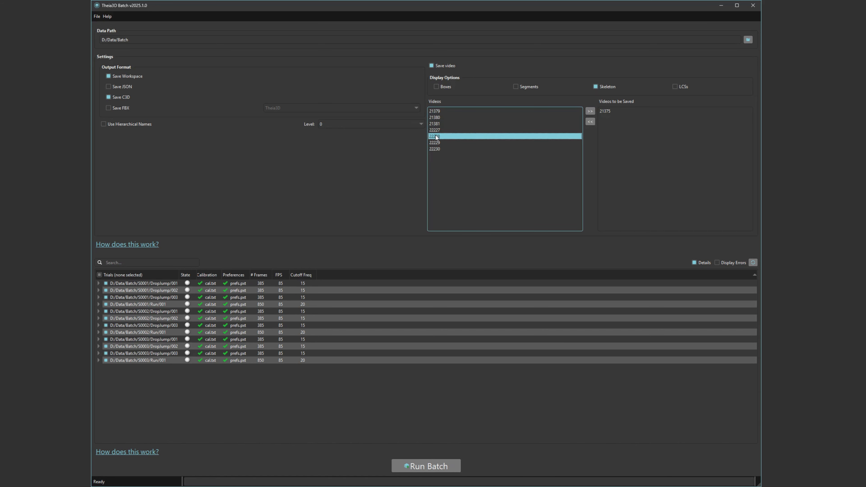
{"action": "left_click", "coordinate": [591, 111]}
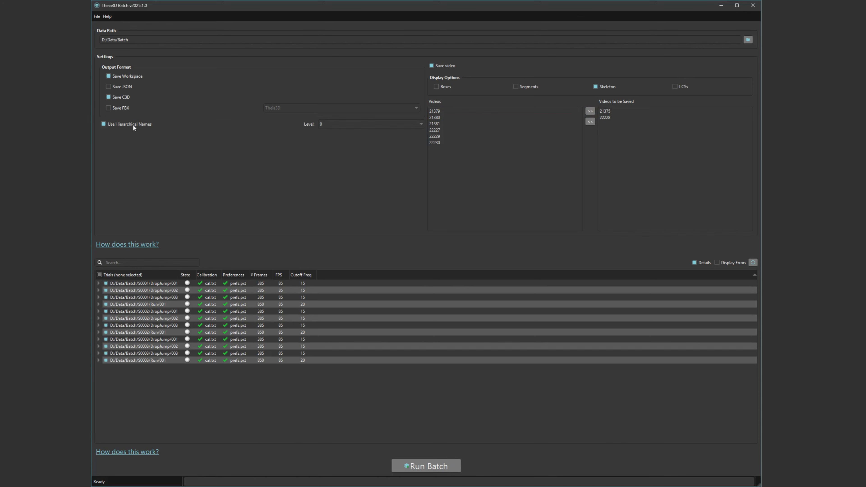
Use hierarchical names for the output with the level set to 3
{"action": "left_click", "coordinate": [334, 124]}
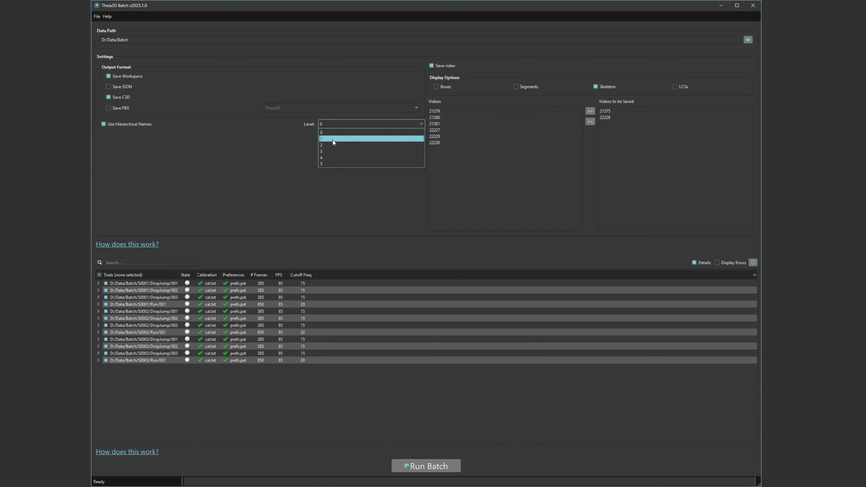
{"action": "left_click", "coordinate": [333, 151]}
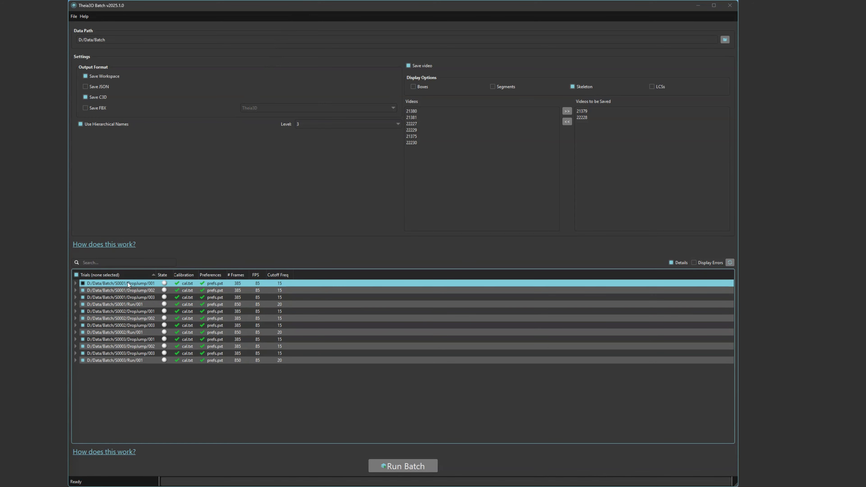
Try excluding the S0001 DropJump trials and all trials at once from the batch, including them again each time
{"action": "left_click", "coordinate": [83, 284]}
{"action": "left_click", "coordinate": [83, 290]}
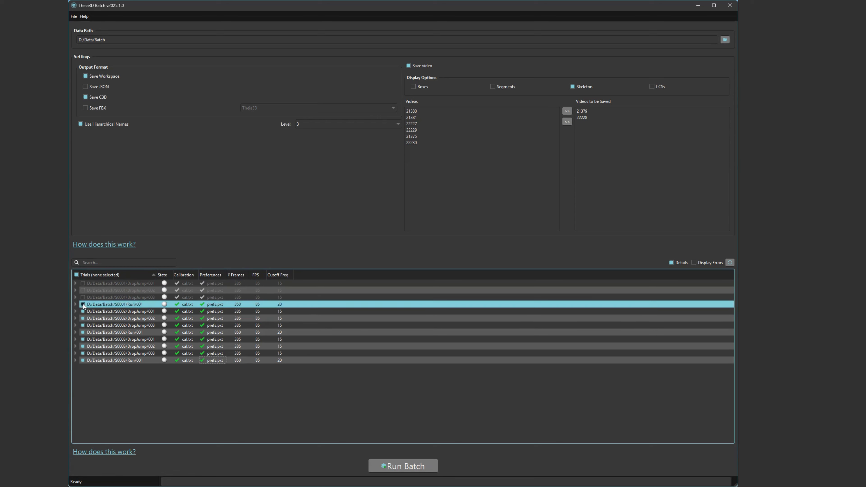
{"action": "left_click", "coordinate": [82, 291]}
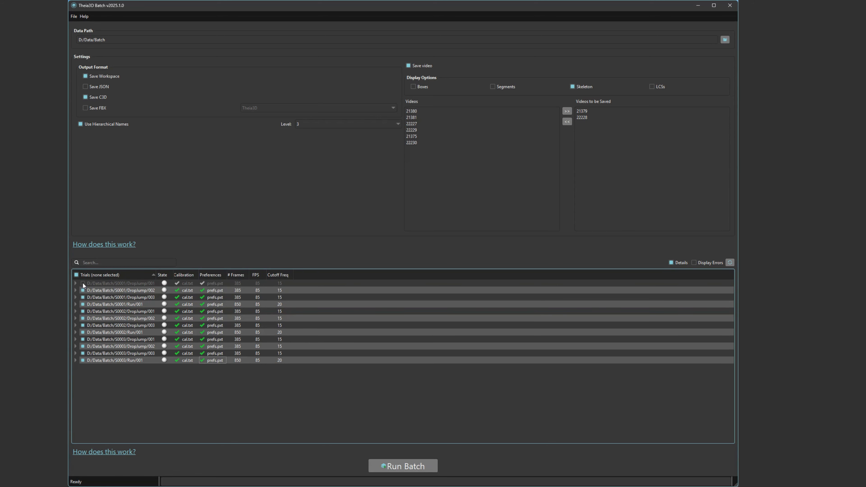
{"action": "left_click", "coordinate": [83, 283]}
{"action": "left_click", "coordinate": [76, 275]}
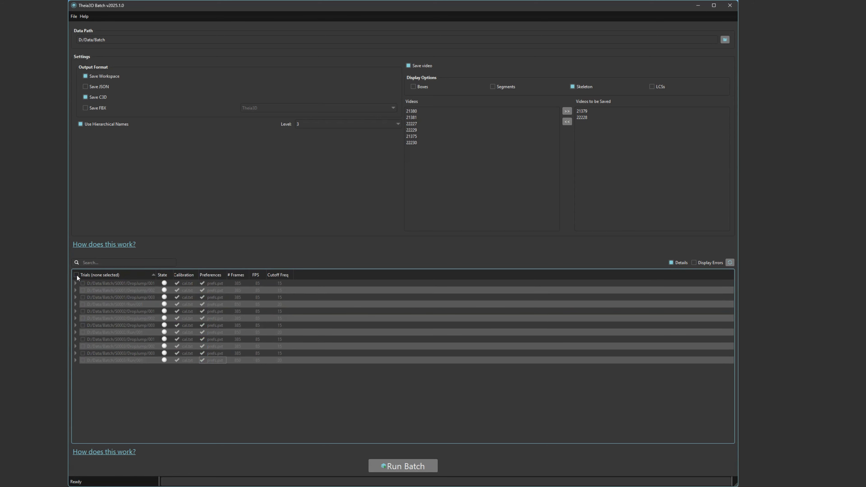
{"action": "left_click", "coordinate": [77, 275]}
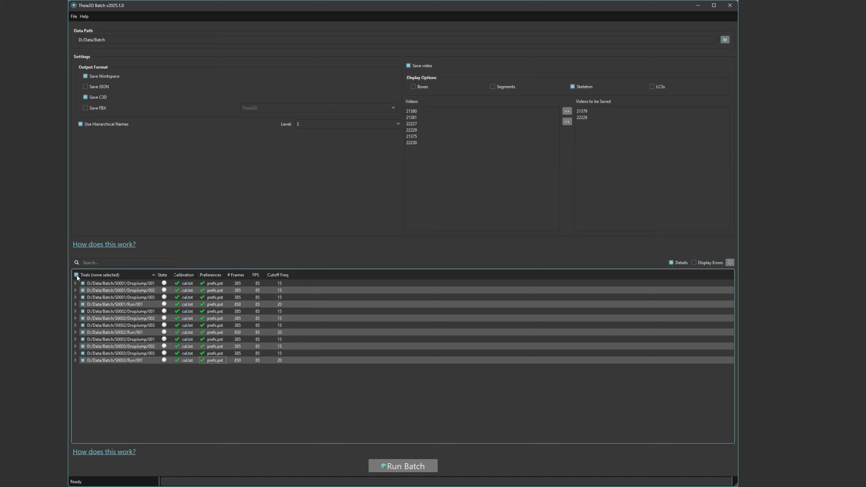
Filter the trials by "Run", exclude all matching trials from the batch and clear the filter
{"action": "left_click", "coordinate": [96, 262]}
{"action": "type", "text": "Run"}
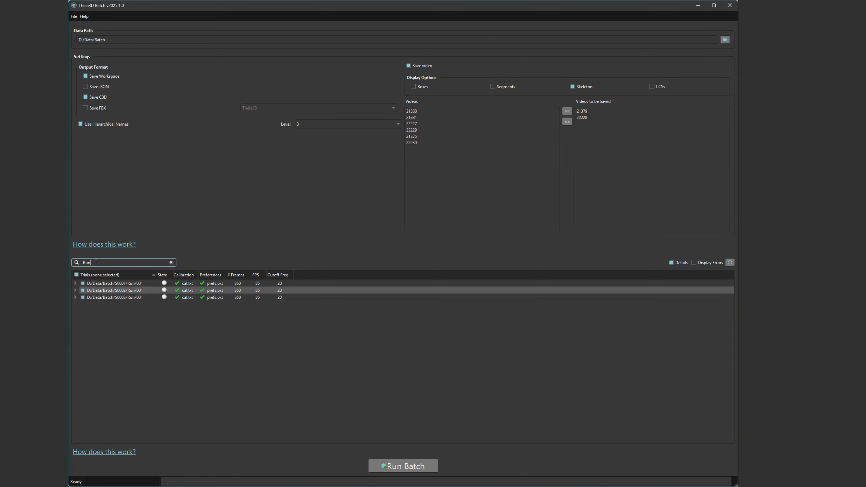
{"action": "left_click", "coordinate": [76, 275]}
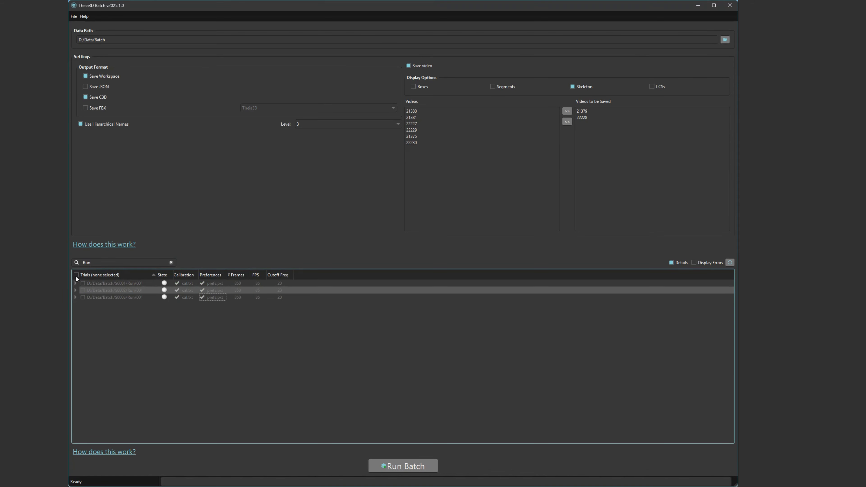
{"action": "left_click", "coordinate": [167, 263]}
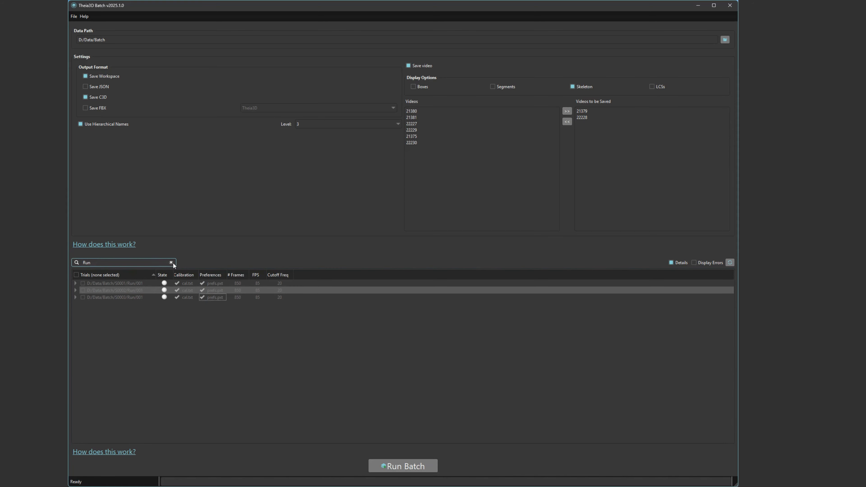
{"action": "left_click", "coordinate": [170, 262]}
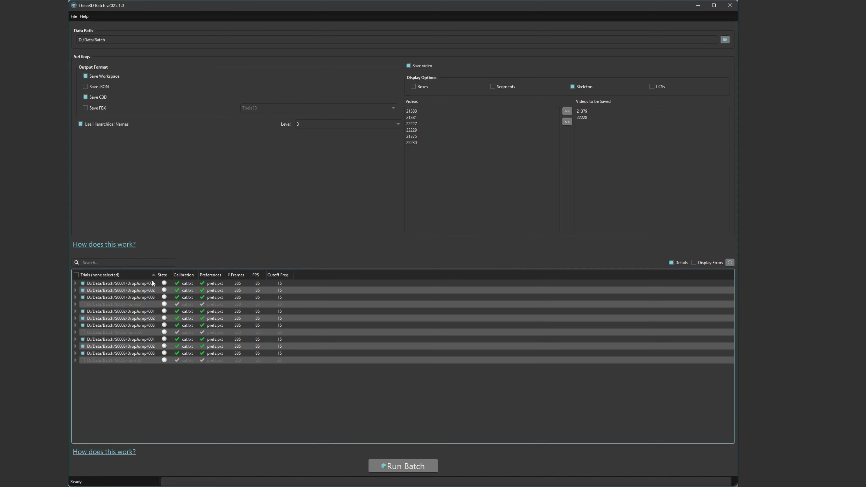
Include the Run/001 trials of S0001, S0002 and S0003 in the batch again
{"action": "left_click", "coordinate": [82, 304]}
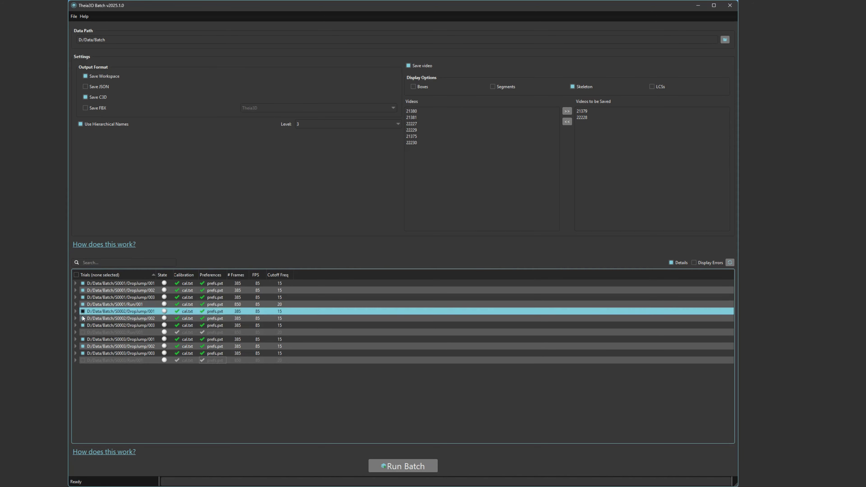
{"action": "left_click", "coordinate": [83, 332]}
{"action": "left_click", "coordinate": [82, 360]}
{"action": "left_click", "coordinate": [107, 355]}
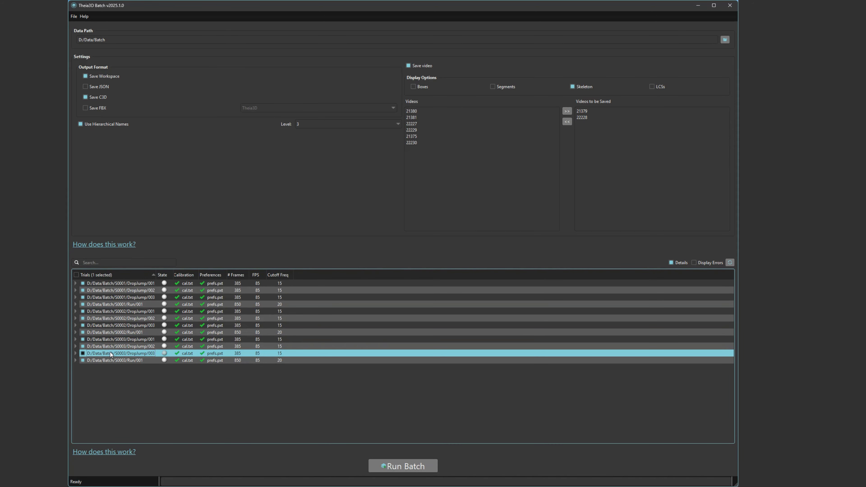
Select the DropJump/003 trials of all three subjects, exclude them from the batch, and include all trials again
{"action": "left_click", "coordinate": [127, 326], "text": "ctrl"}
{"action": "left_click", "coordinate": [115, 296], "text": "ctrl"}
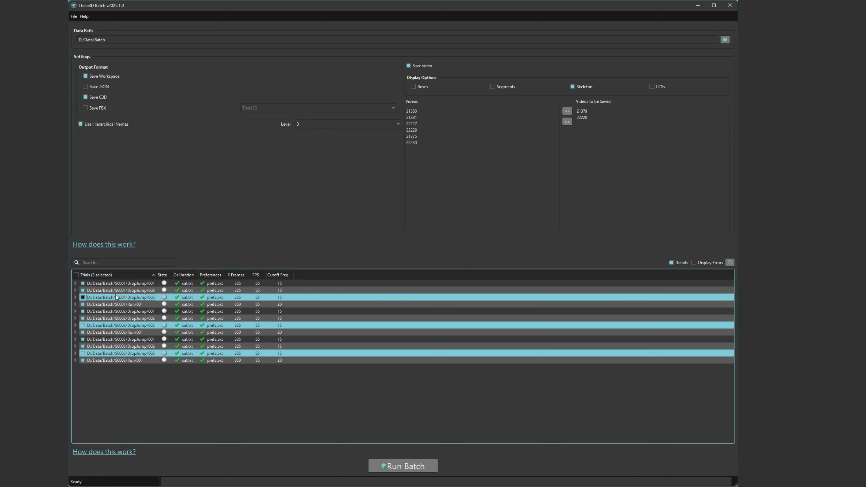
{"action": "left_click", "coordinate": [76, 275]}
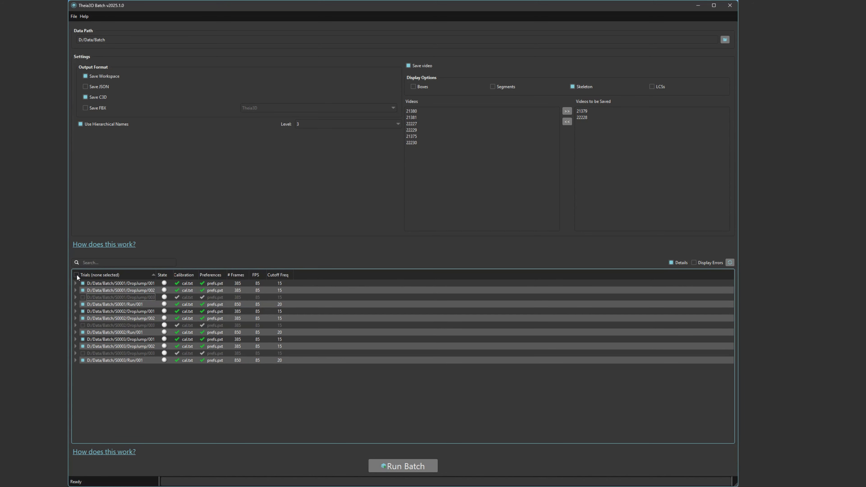
{"action": "left_click", "coordinate": [76, 275]}
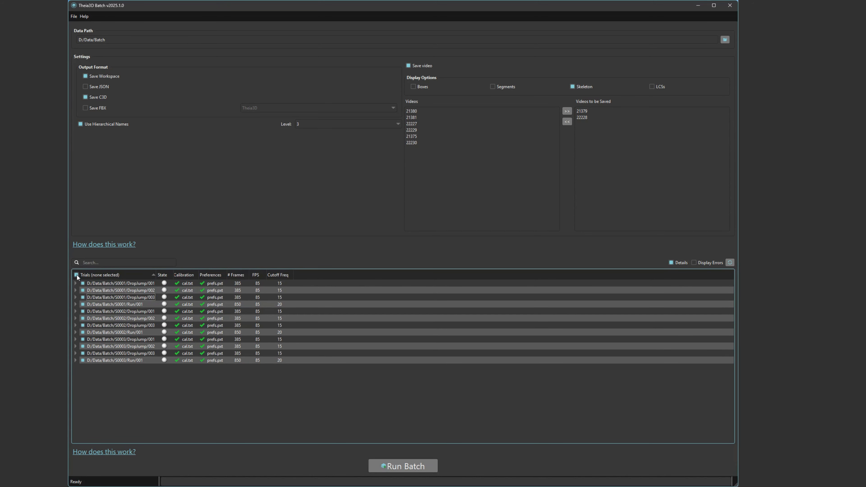
Show the available "@" status keywords for filtering the trials and clear the search
{"action": "left_click", "coordinate": [91, 263]}
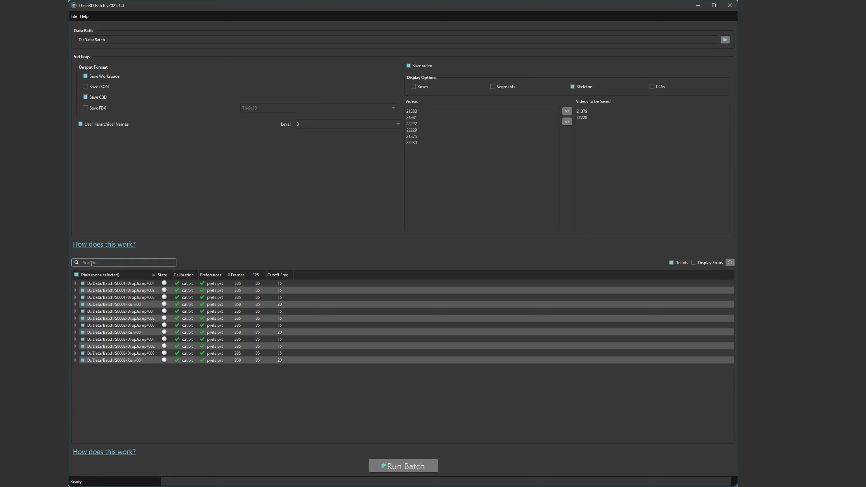
{"action": "type", "text": "@"}
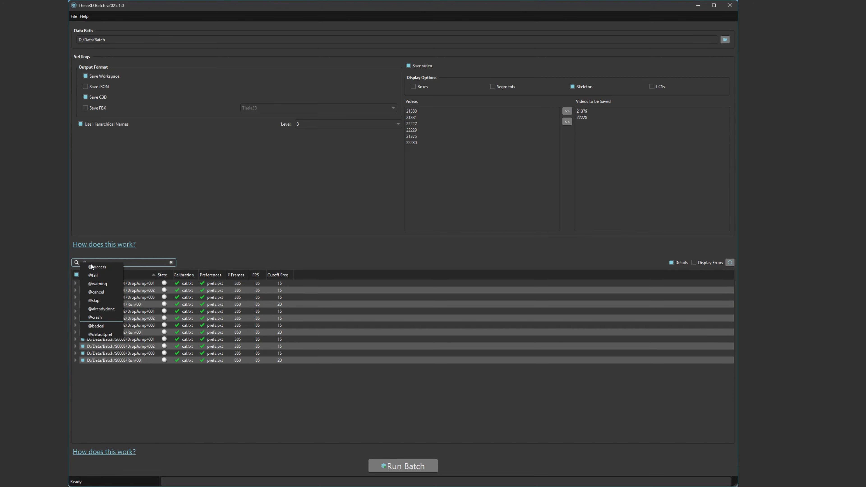
{"action": "left_click", "coordinate": [171, 263]}
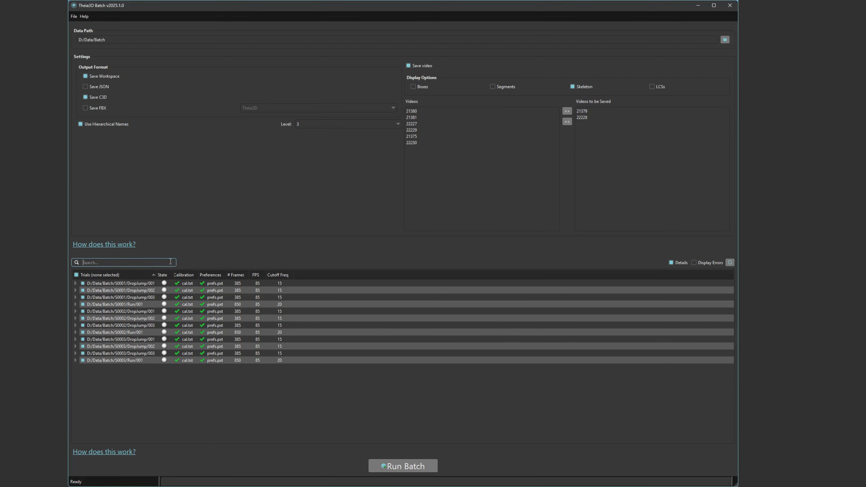
Edit the preferences of the S0001/DropJump/001 trial, choosing jump-defaults.pxt as the default preferences, and close them
{"action": "left_click", "coordinate": [214, 285]}
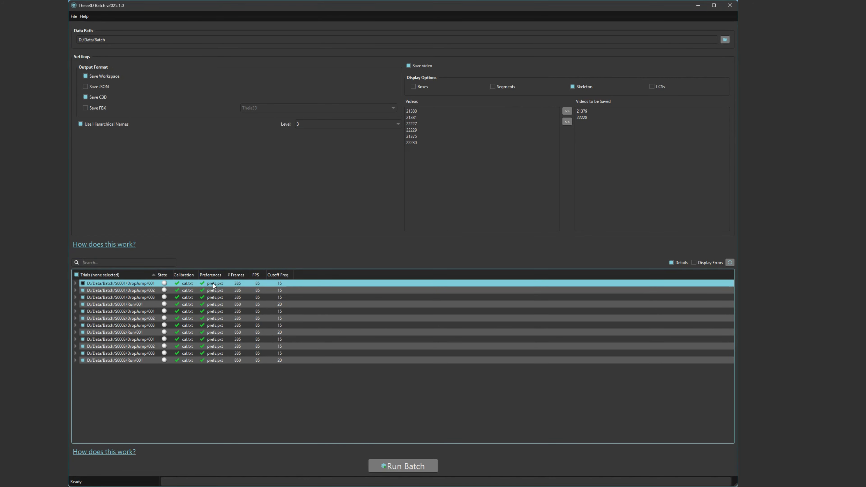
{"action": "right_click", "coordinate": [213, 285]}
{"action": "left_click", "coordinate": [223, 278]}
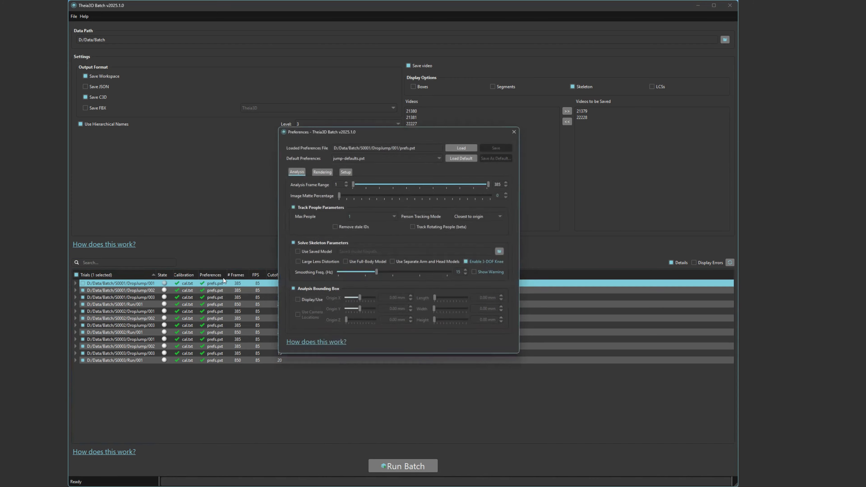
{"action": "left_click", "coordinate": [380, 156]}
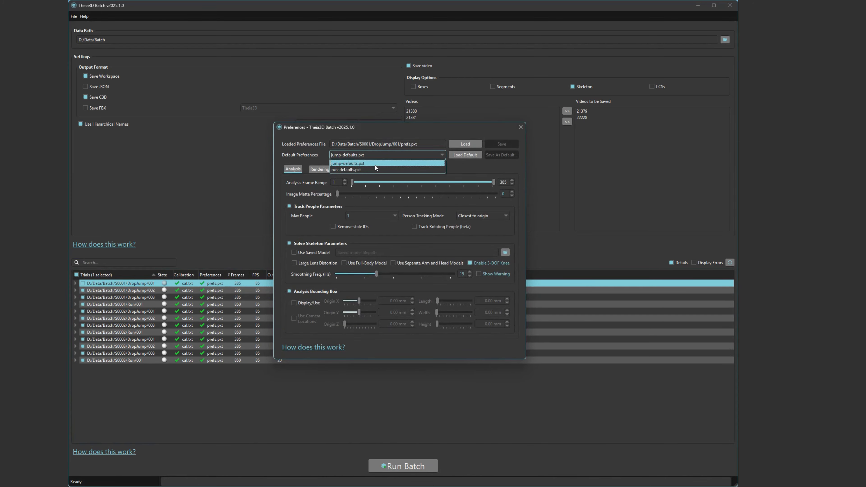
{"action": "left_click", "coordinate": [375, 165]}
{"action": "left_click", "coordinate": [520, 128]}
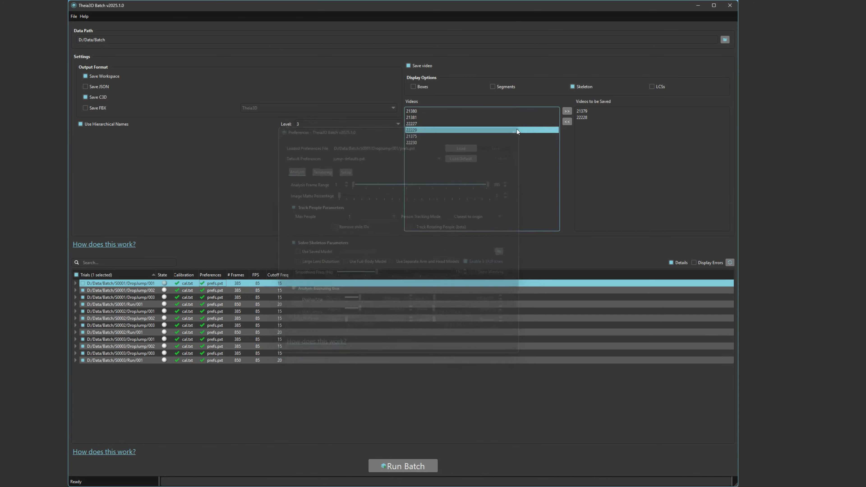
Filter the trials by "Jump", copy the S0001/DropJump/001 preferences to all other DropJump trials and clear the filter
{"action": "left_click", "coordinate": [137, 263]}
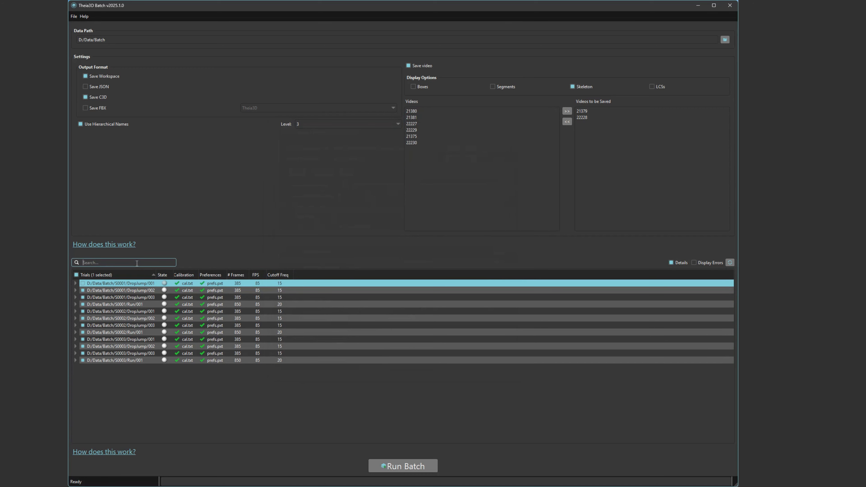
{"action": "type", "text": "Jump"}
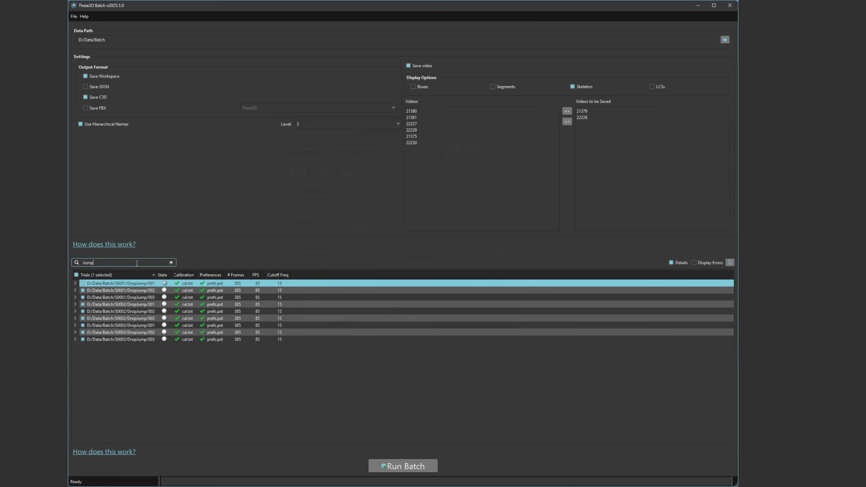
{"action": "left_click", "coordinate": [200, 282]}
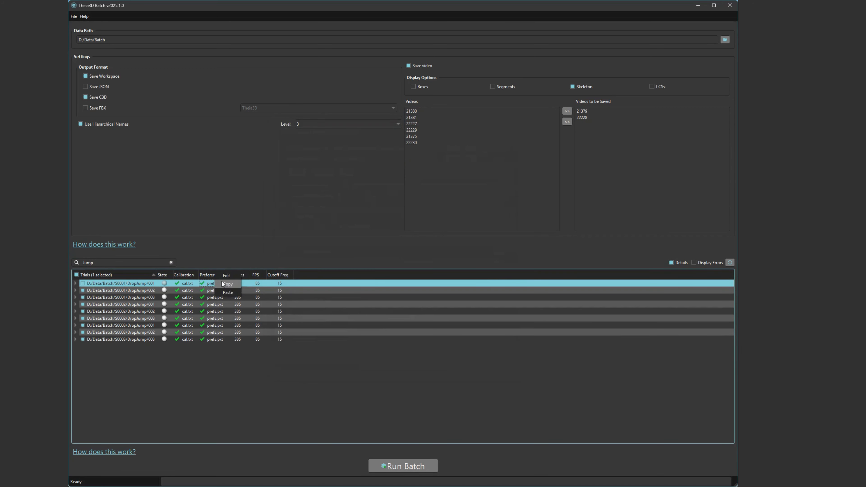
{"action": "left_click", "coordinate": [220, 290]}
{"action": "left_click", "coordinate": [217, 340], "text": "shift"}
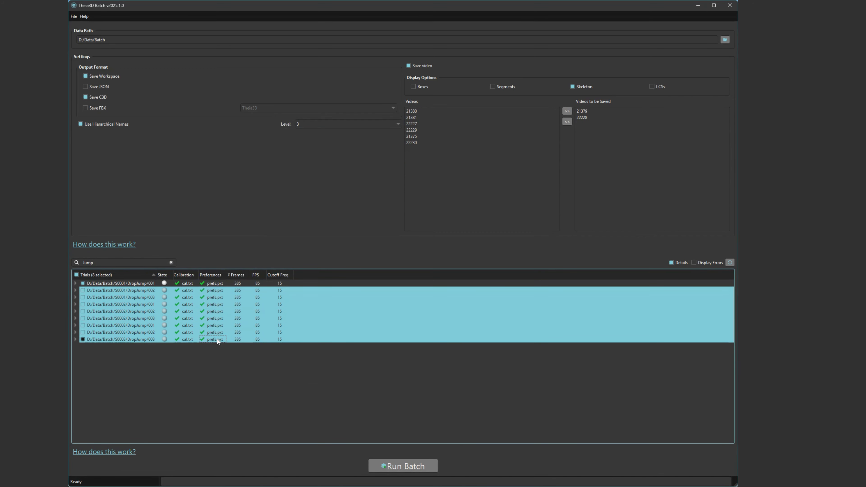
{"action": "right_click", "coordinate": [218, 340]}
{"action": "left_click", "coordinate": [223, 348]}
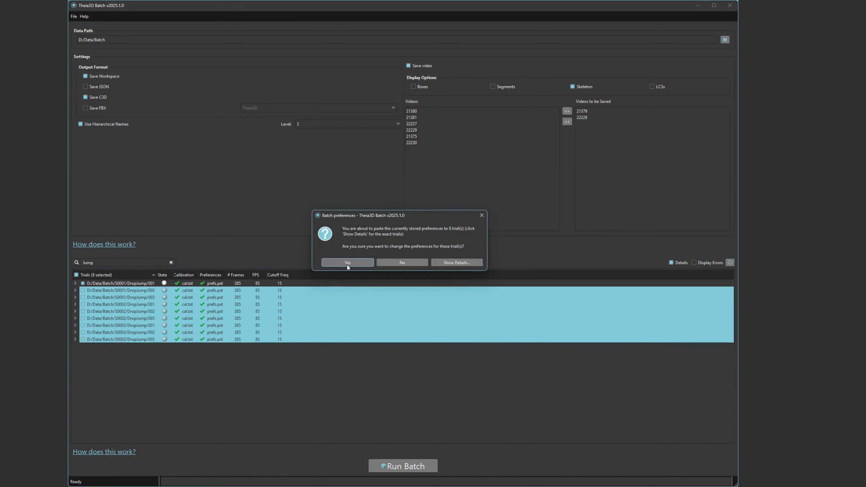
{"action": "left_click", "coordinate": [348, 263]}
{"action": "left_click", "coordinate": [171, 263]}
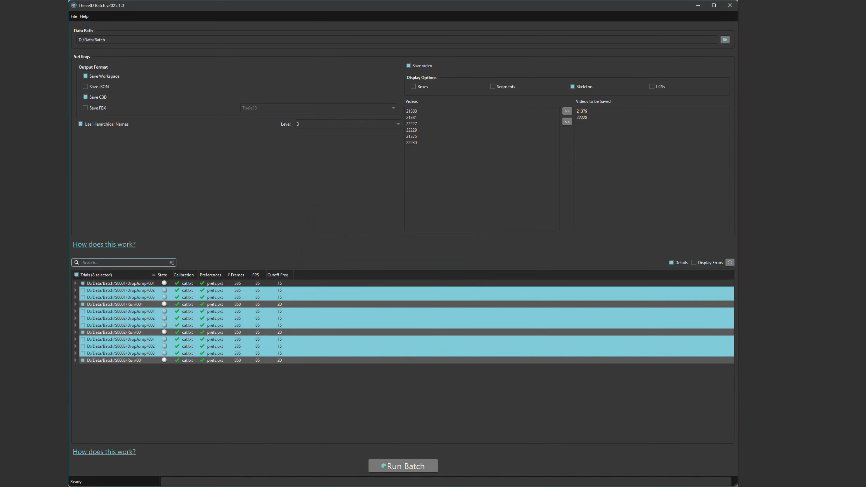
Edit the preferences of the S0001/Run/001 trial, choosing run-defaults.pxt as the default preferences, and close them
{"action": "left_click", "coordinate": [211, 304]}
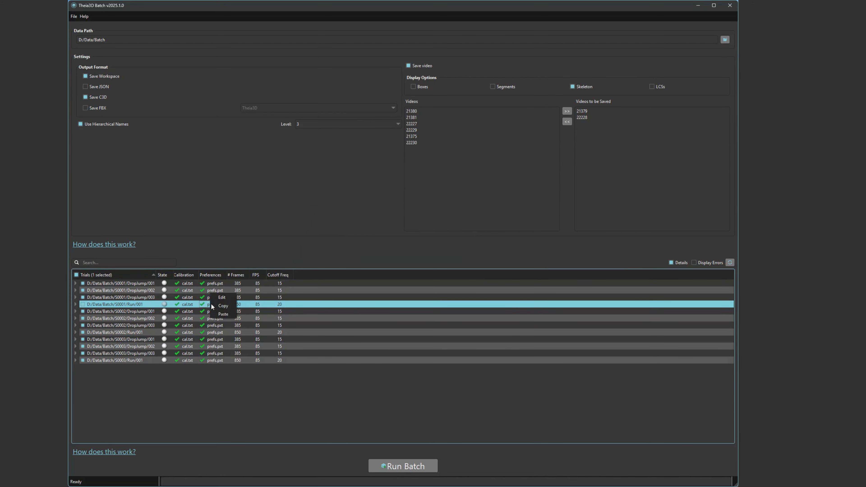
{"action": "double_click", "coordinate": [211, 304]}
{"action": "left_click", "coordinate": [374, 155]}
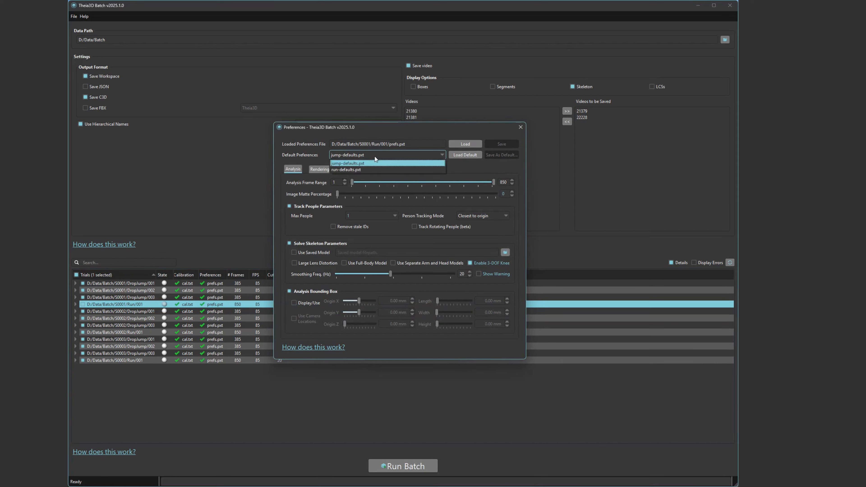
{"action": "left_click", "coordinate": [365, 168]}
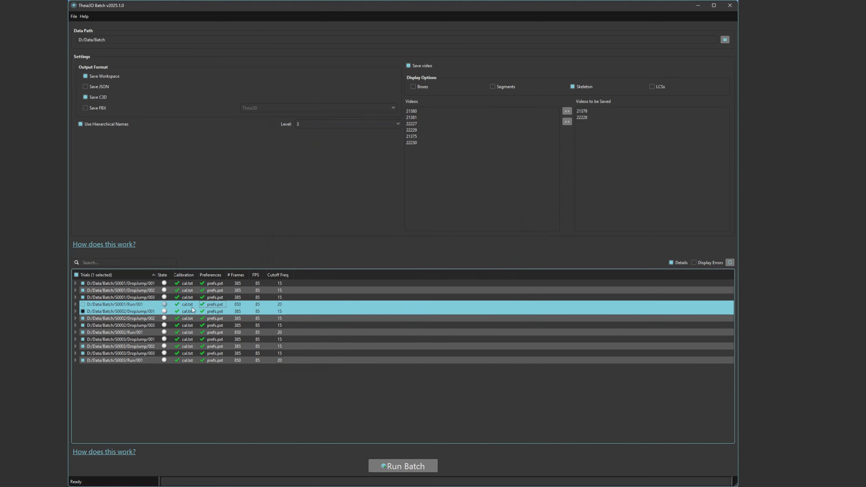
Filter the trials by "Run", copy the S0001/Run/001 preferences to the S0002 and S0003 Run trials, and clear the filter and selection
{"action": "left_click", "coordinate": [139, 262]}
{"action": "type", "text": "Run"}
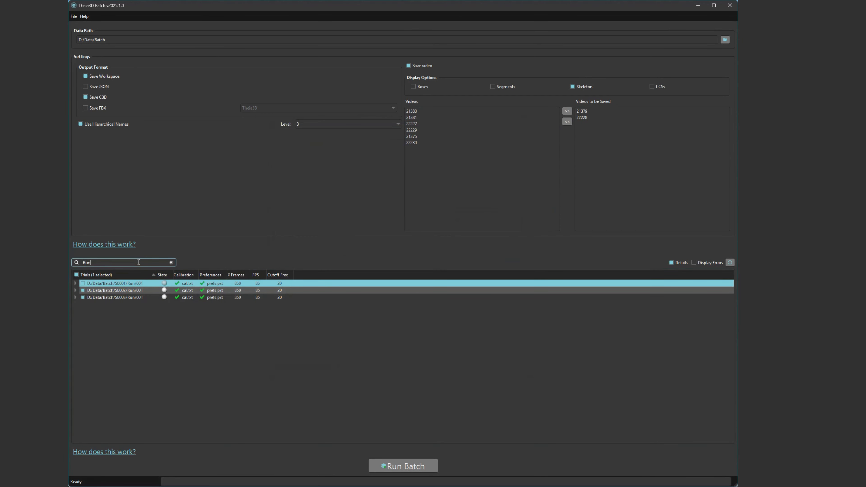
{"action": "left_click", "coordinate": [211, 285]}
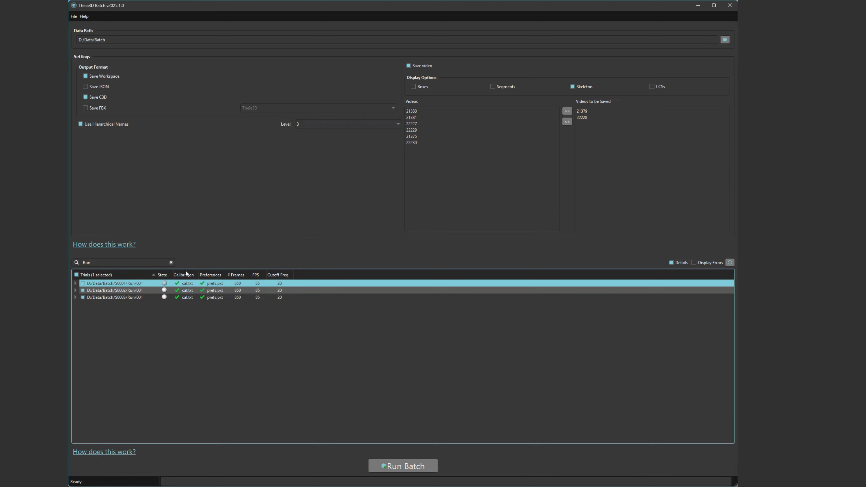
{"action": "right_click", "coordinate": [216, 286]}
{"action": "left_click", "coordinate": [215, 285]}
{"action": "left_click", "coordinate": [215, 291]}
{"action": "left_click", "coordinate": [214, 297], "text": "shift"}
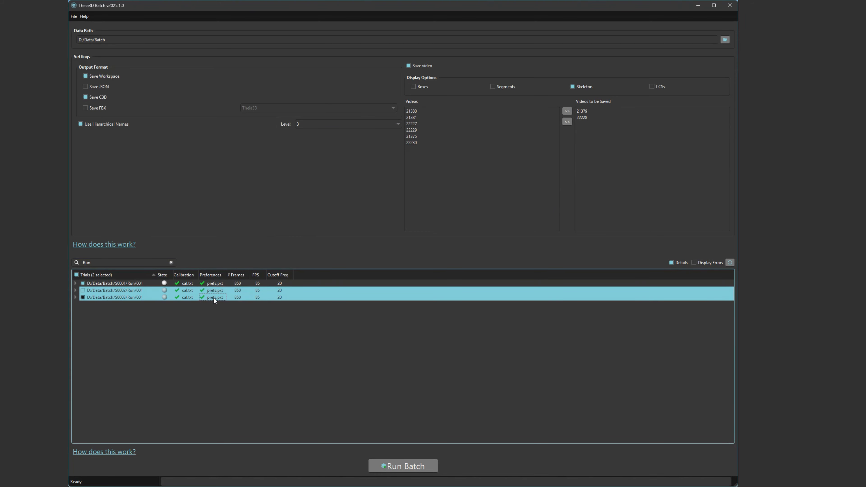
{"action": "right_click", "coordinate": [213, 297]}
{"action": "left_click", "coordinate": [224, 308]}
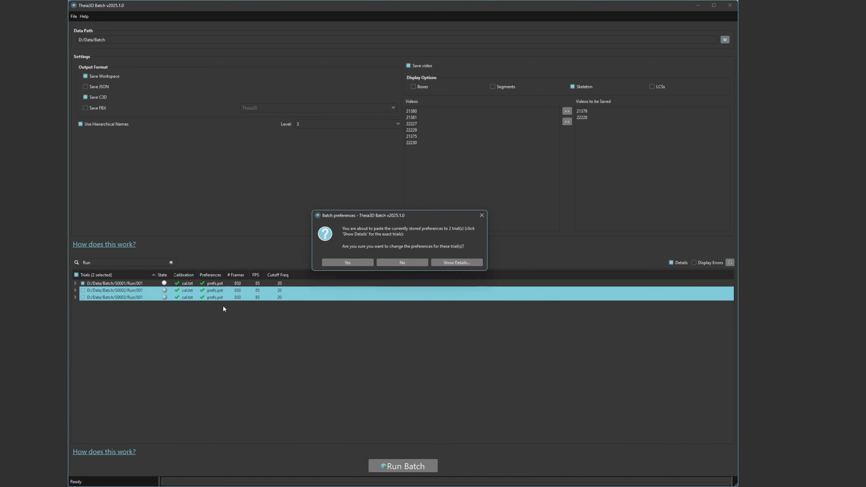
{"action": "left_click", "coordinate": [329, 261]}
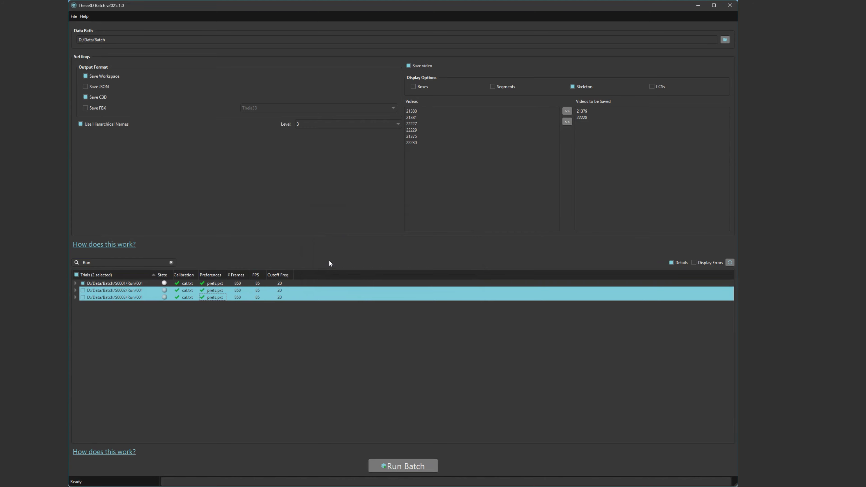
{"action": "left_click", "coordinate": [171, 262]}
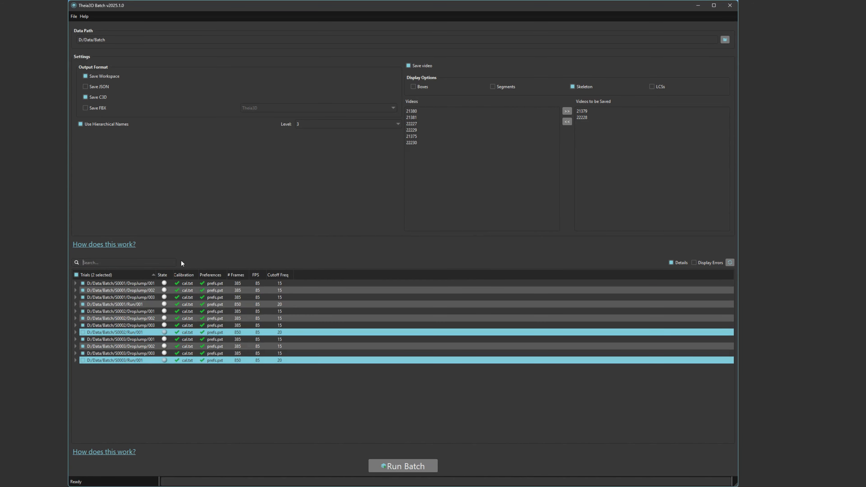
{"action": "left_click", "coordinate": [220, 373]}
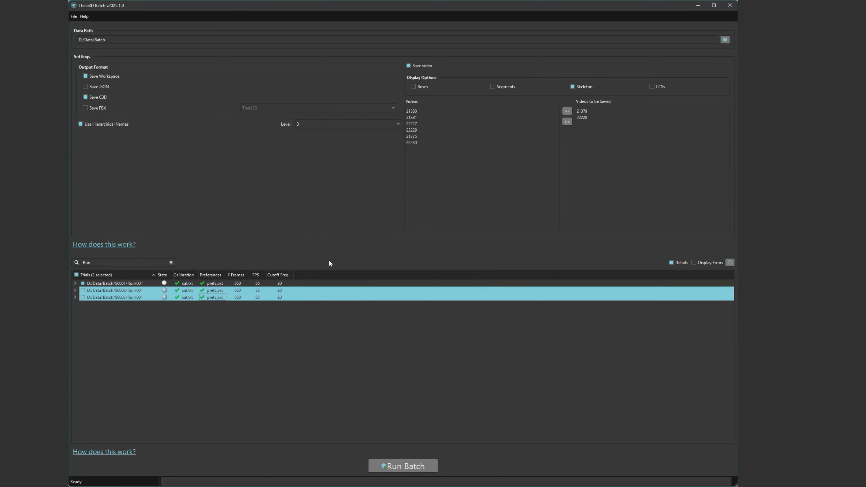
{"action": "left_click", "coordinate": [171, 262]}
{"action": "left_click", "coordinate": [220, 374]}
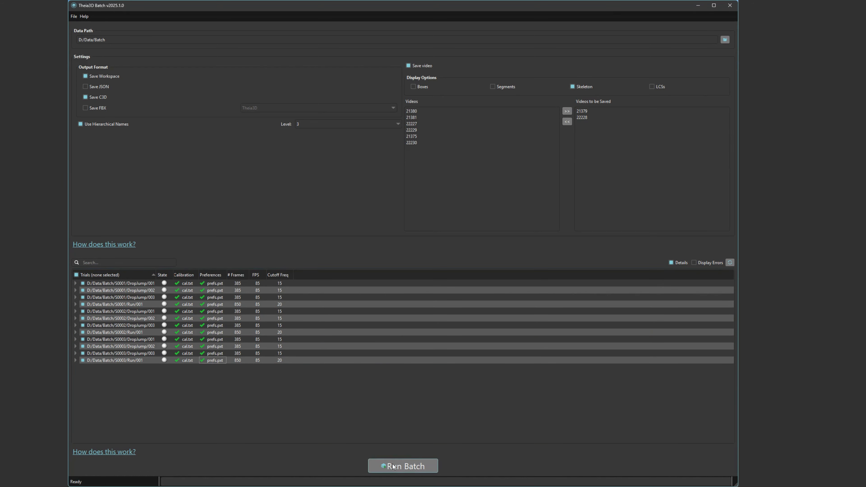
Run the batch on all included trials, displaying the error messages during processing and hiding them again
{"action": "left_click", "coordinate": [401, 468]}
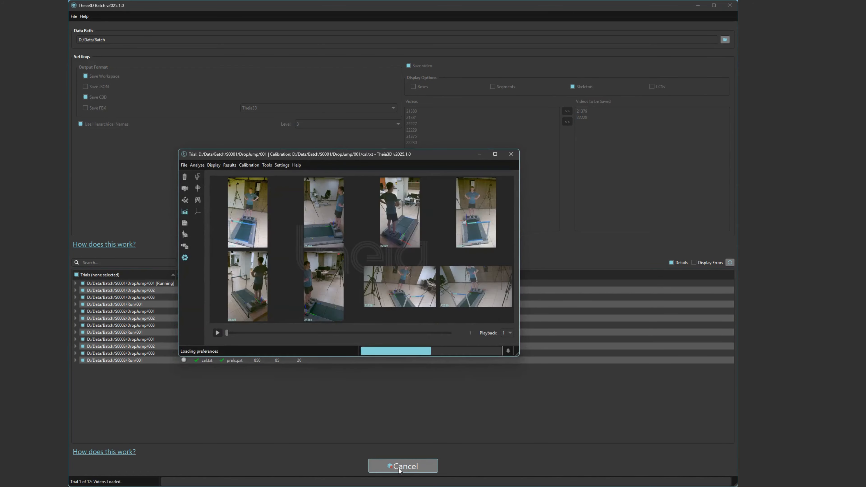
{"action": "left_click", "coordinate": [708, 261]}
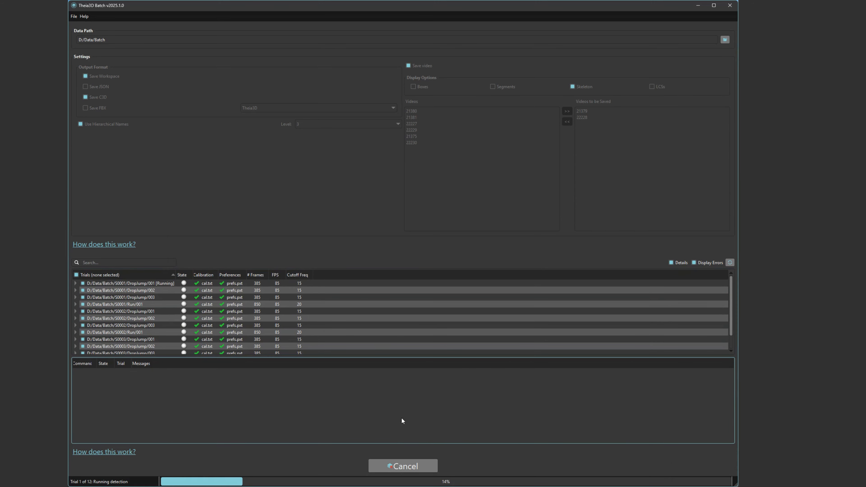
{"action": "left_click", "coordinate": [715, 263]}
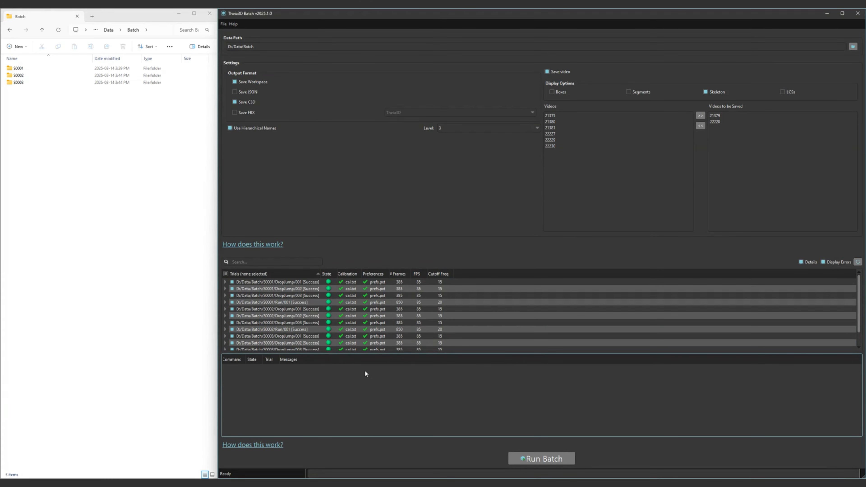
{"action": "left_click", "coordinate": [832, 263]}
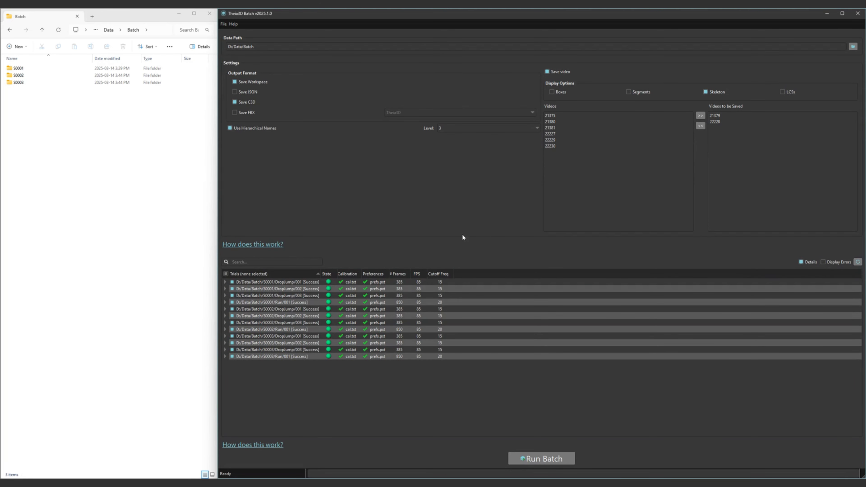
Switch to File Explorer, go up to the D: drive's Data folder and check the Batch_c3d, Batch_video and Batch_workspace output folders
{"action": "left_click", "coordinate": [44, 32]}
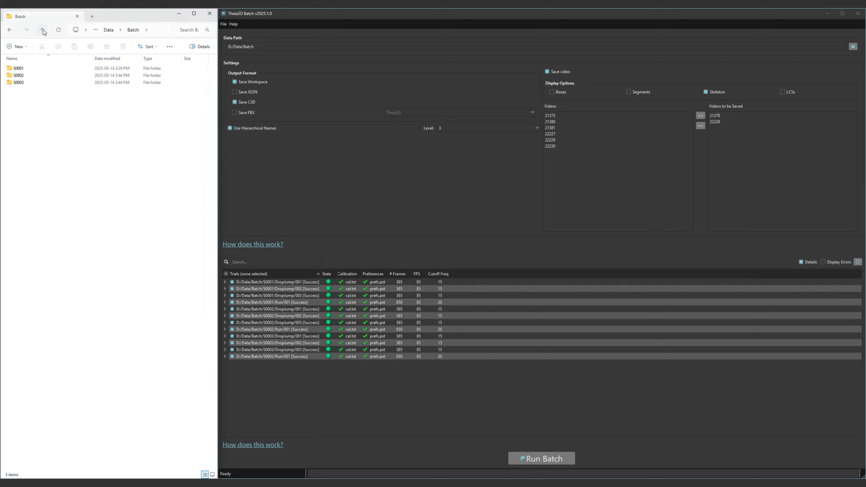
{"action": "left_click", "coordinate": [43, 31]}
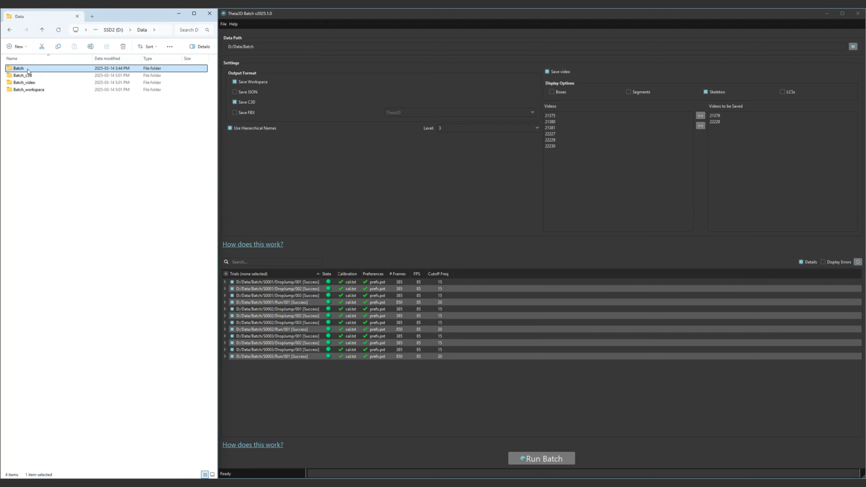
{"action": "left_click", "coordinate": [40, 77]}
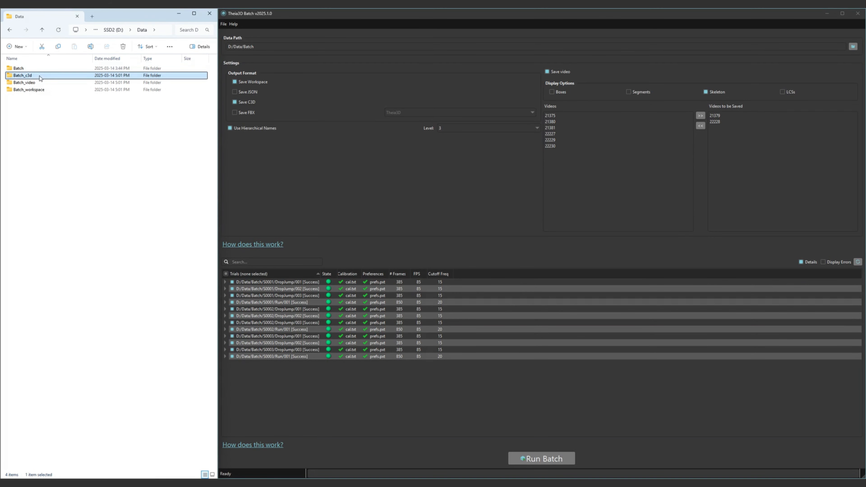
{"action": "left_click", "coordinate": [42, 83]}
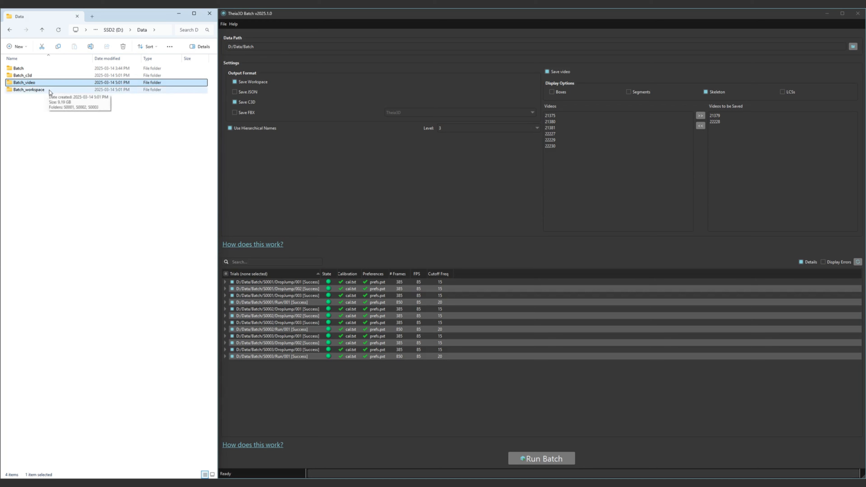
{"action": "left_click", "coordinate": [50, 91]}
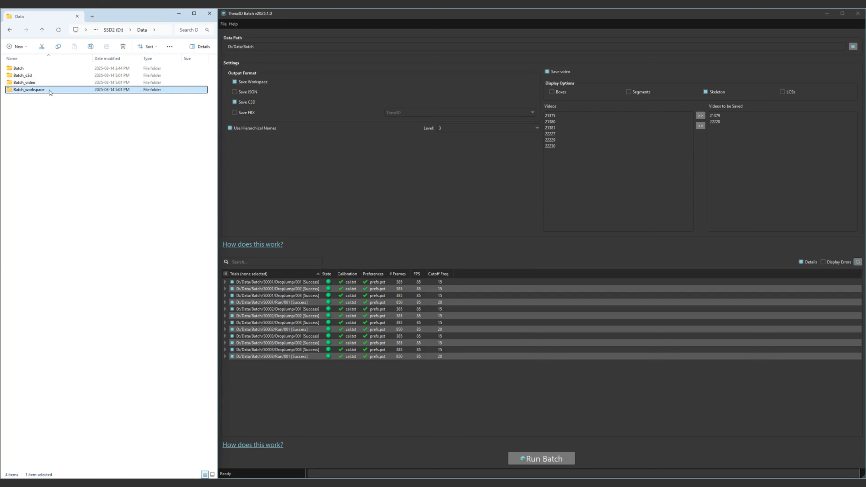
{"action": "left_click", "coordinate": [51, 113]}
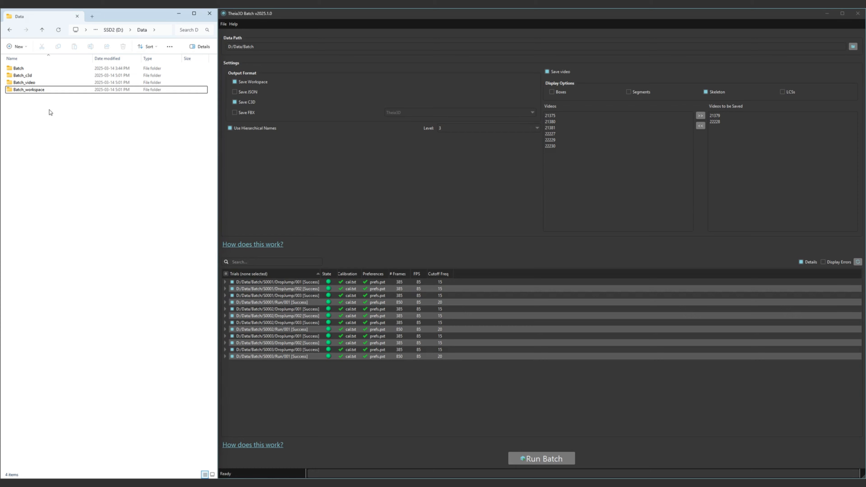
Start the batch again in Theia3D Batch and dismiss the re-run of the checked trials
{"action": "left_click", "coordinate": [545, 461]}
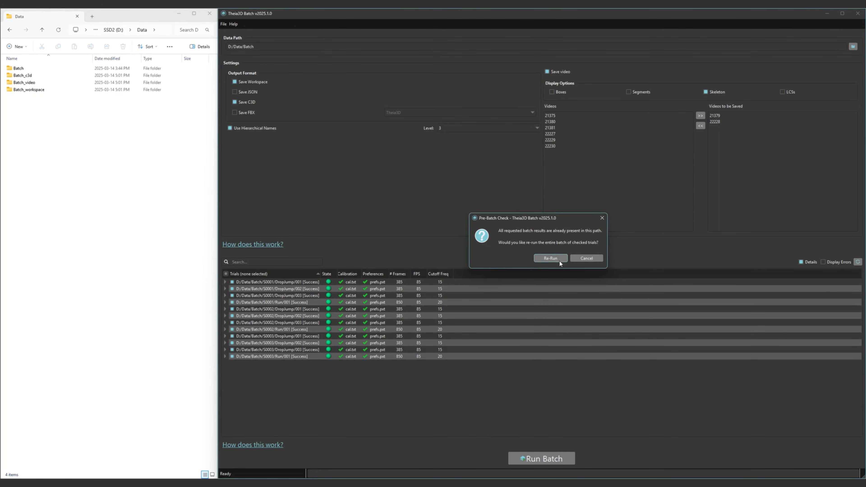
{"action": "left_click", "coordinate": [602, 218]}
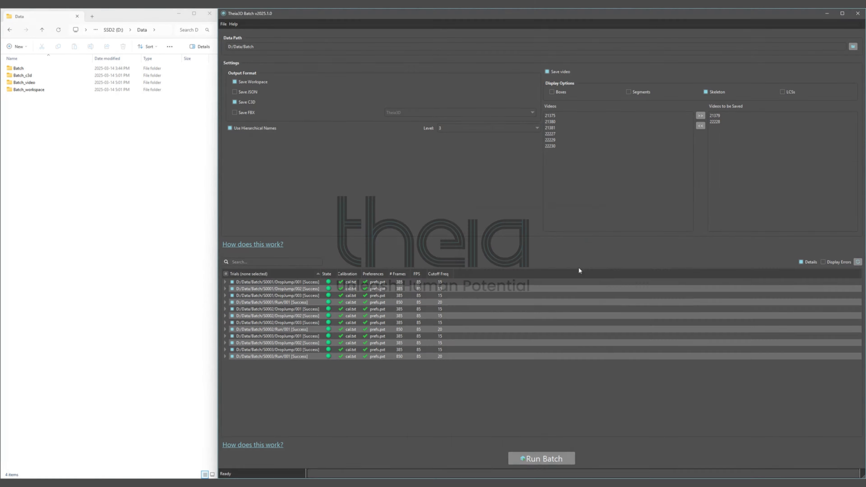